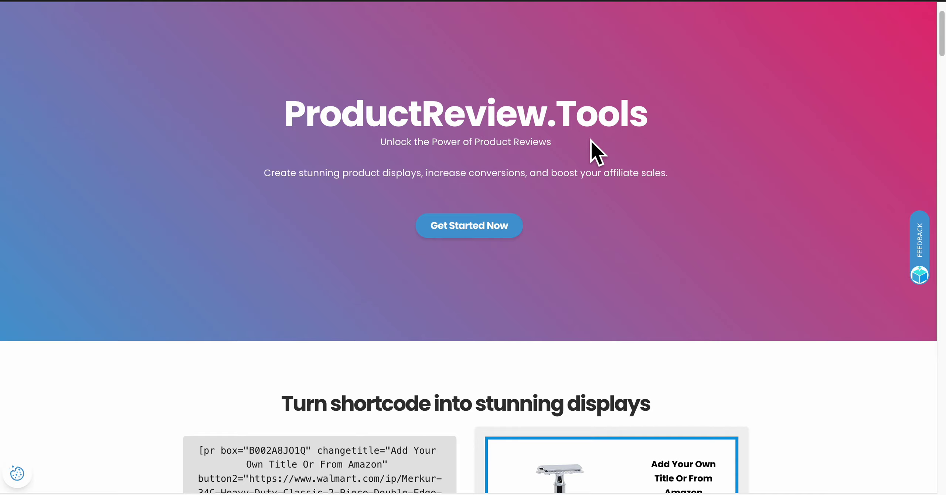
Look through the ProductReview.Tools landing page, examining the plugin features, product box examples and comparison table.
scroll(588, 148, "down", 8)
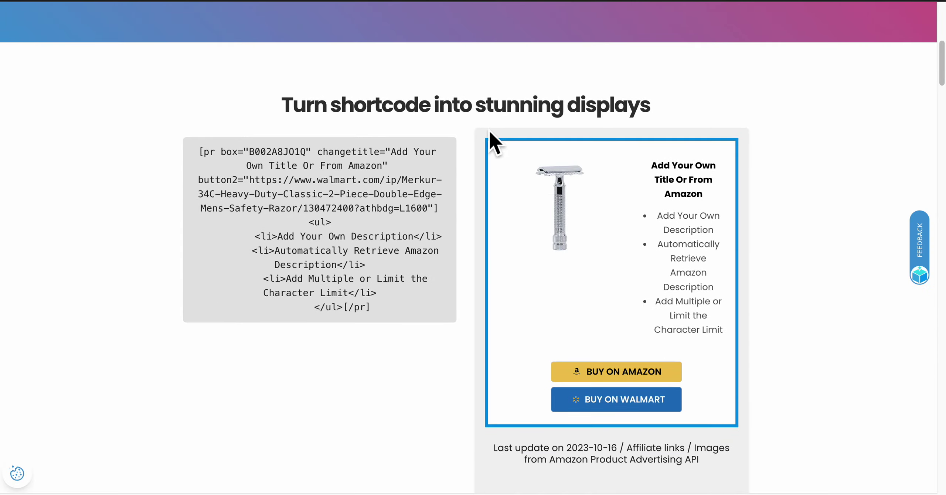
scroll(477, 140, "down", 8)
scroll(467, 137, "down", 3)
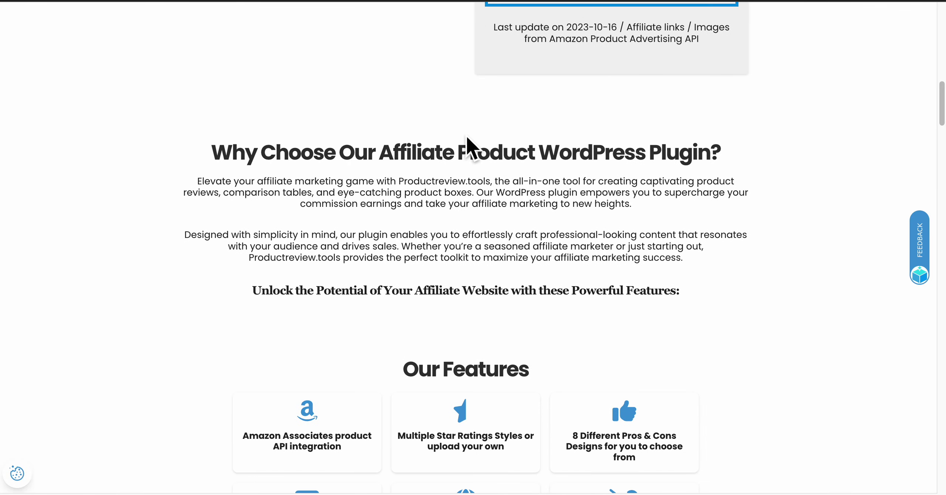
scroll(467, 138, "down", 4)
scroll(467, 137, "down", 15)
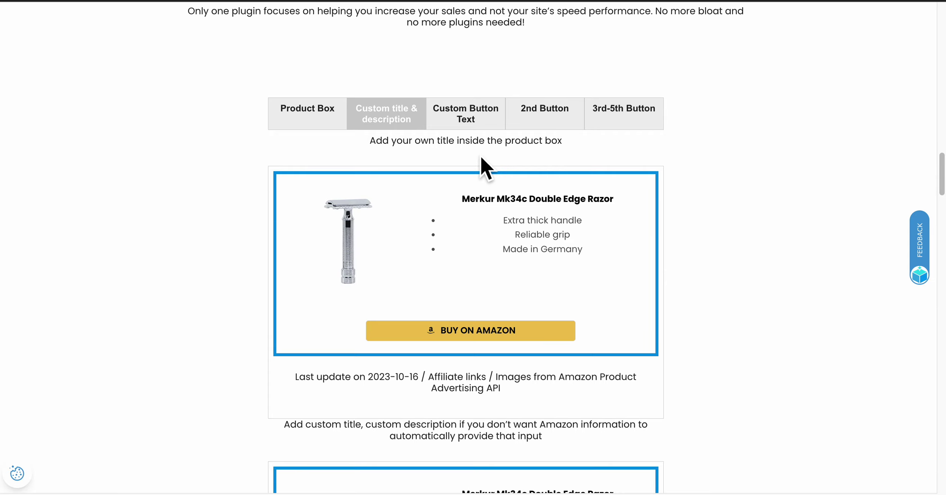
scroll(481, 157, "down", 6)
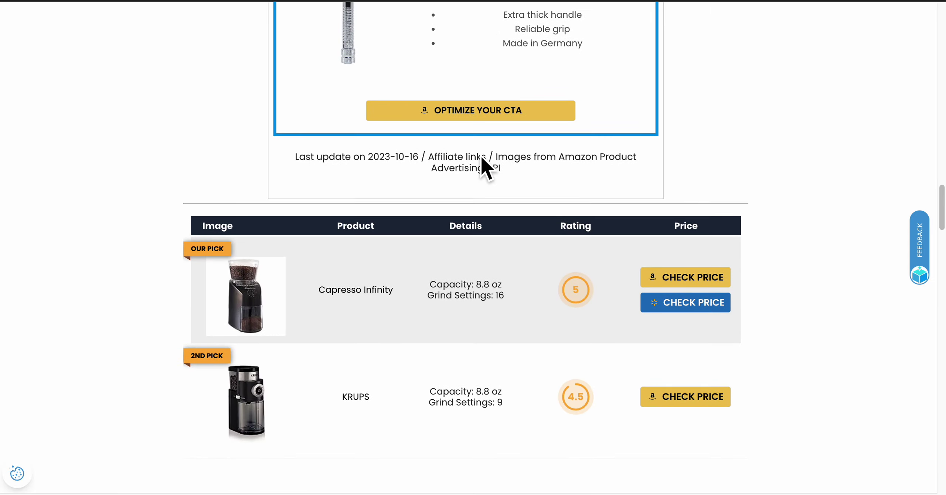
scroll(480, 157, "up", 4)
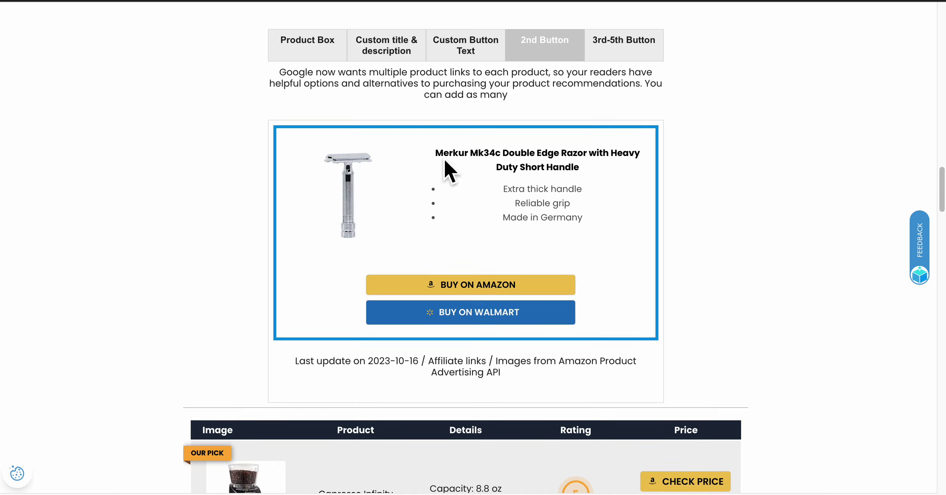
scroll(445, 161, "down", 3)
scroll(374, 166, "down", 10)
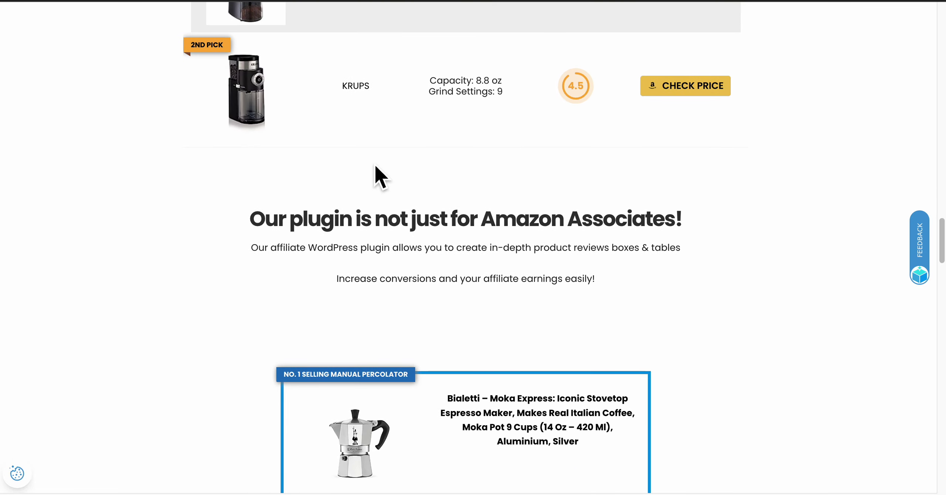
scroll(375, 166, "down", 18)
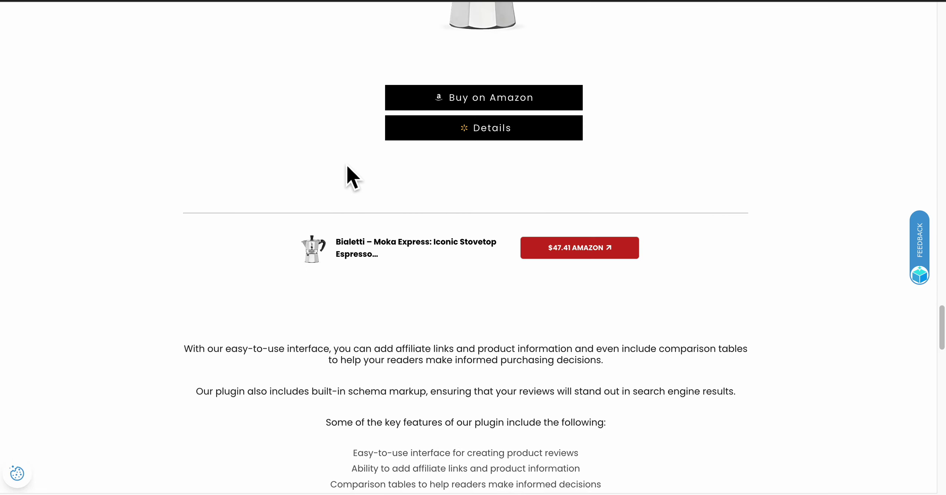
scroll(439, 158, "up", 7)
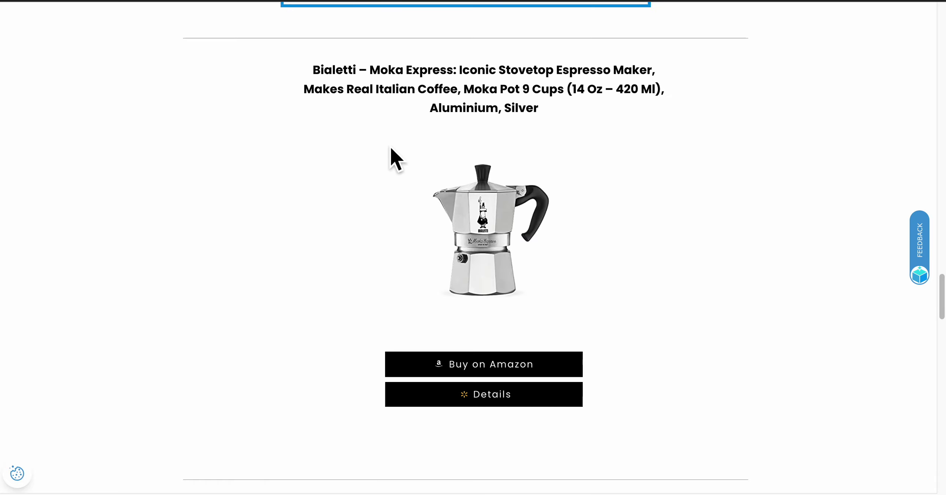
scroll(477, 214, "up", 8)
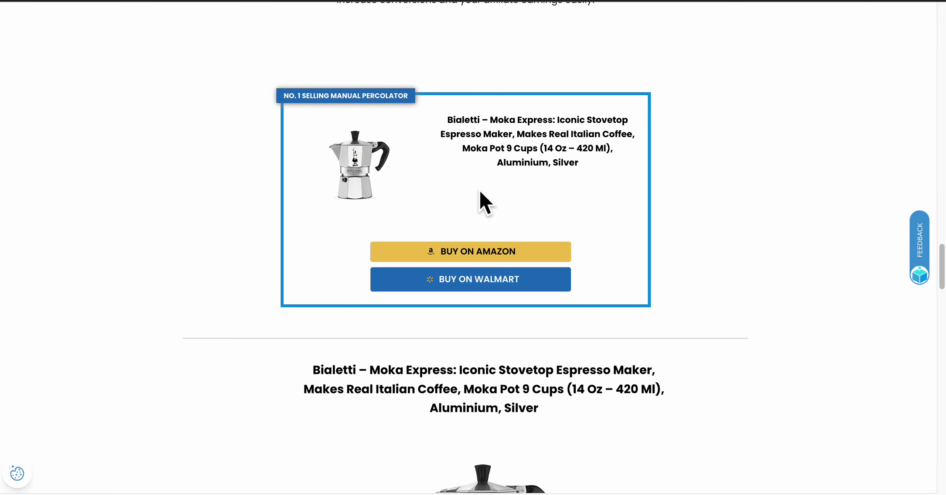
scroll(484, 189, "up", 13)
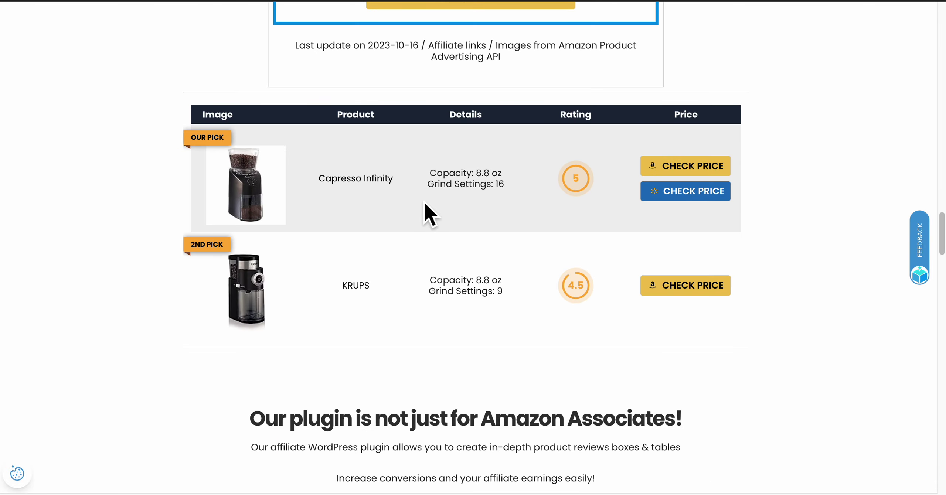
scroll(424, 201, "down", 12)
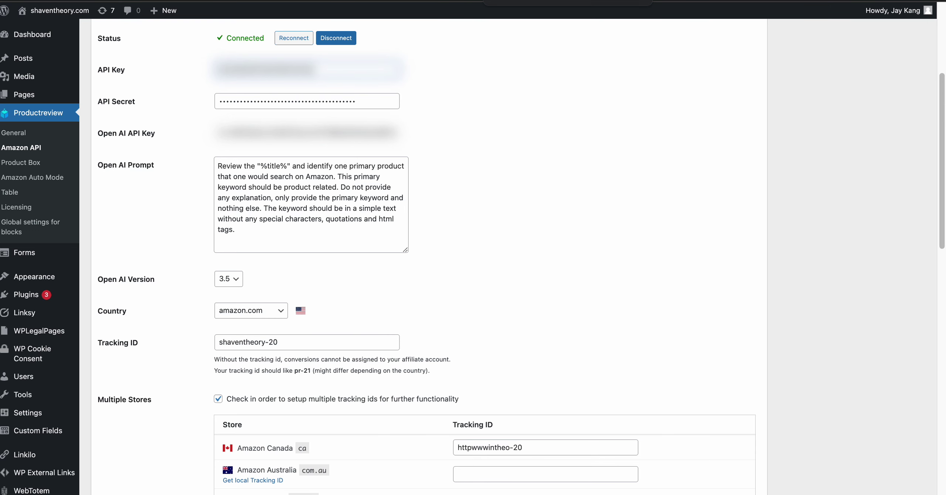
Review the plugin's Amazon API settings, including connection status, OpenAI prompt and version, country and tracking ID.
scroll(440, 140, "up", 2)
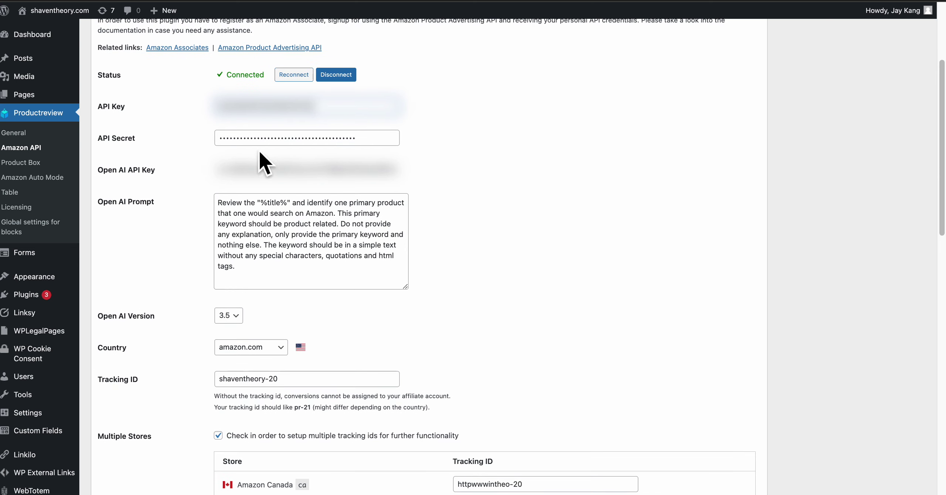
scroll(477, 187, "down", 2)
scroll(481, 184, "up", 5)
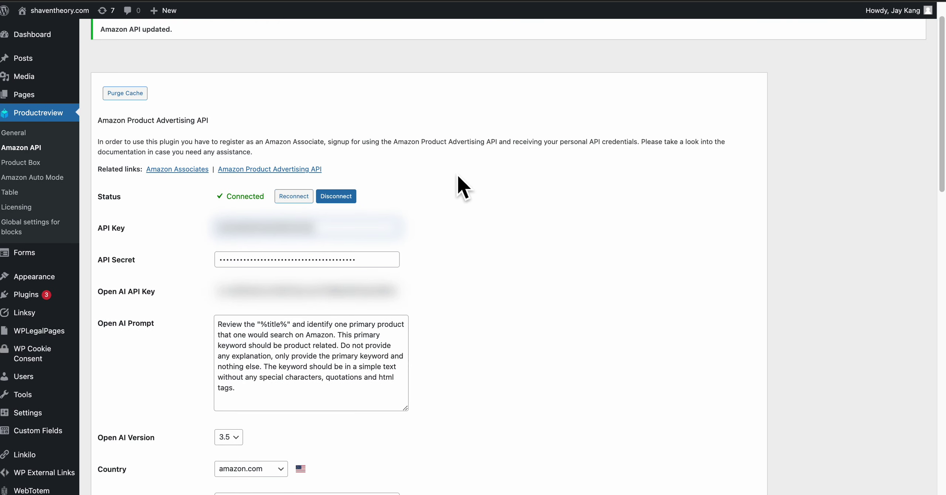
scroll(184, 220, "down", 2)
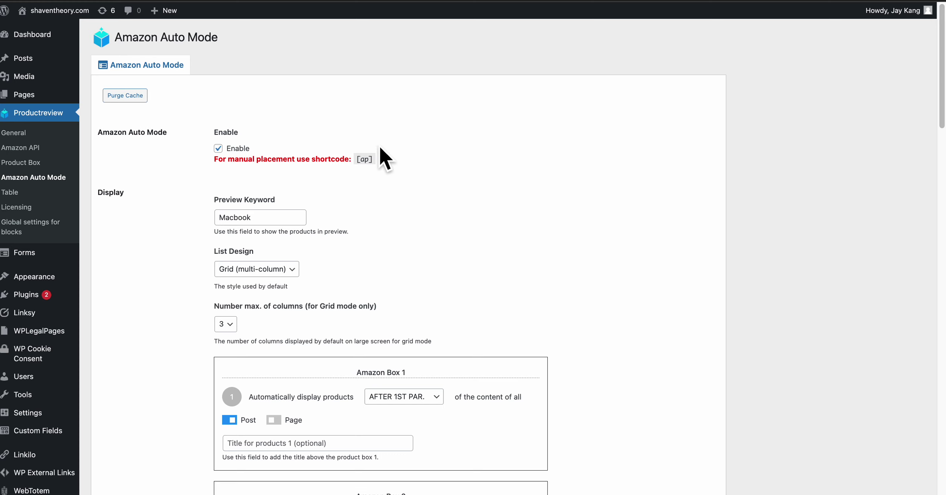
Check the placement choices for Amazon Box 1 and the list designs, keeping AFTER 1ST PAR. and Grid (multi-column).
scroll(384, 150, "down", 3)
left_click(425, 292)
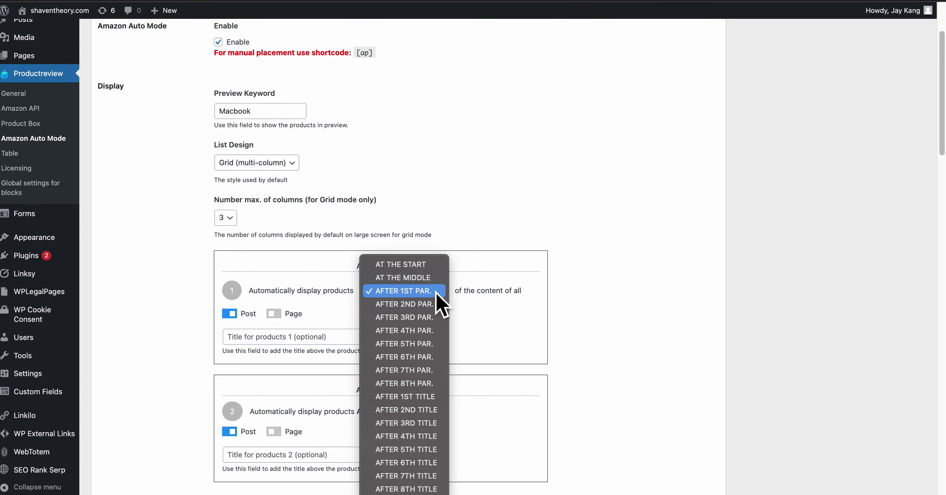
left_click(435, 292)
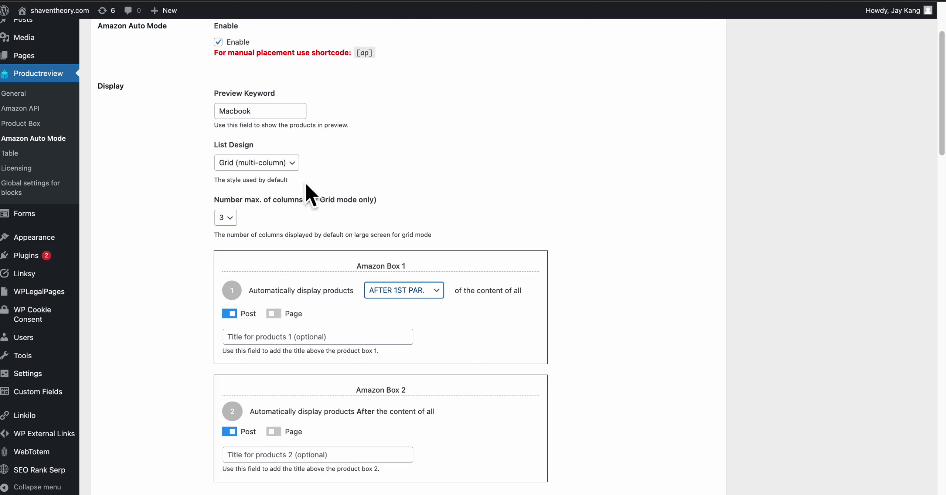
left_click(289, 164)
left_click(385, 170)
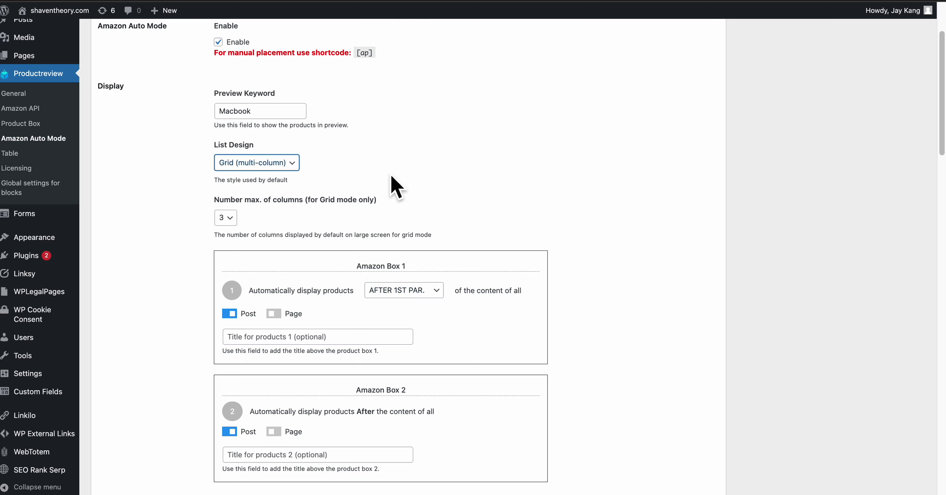
Review the Amazon Auto Mode options for box placement, title, images, pricing and button, including the button label's text.
scroll(372, 176, "down", 5)
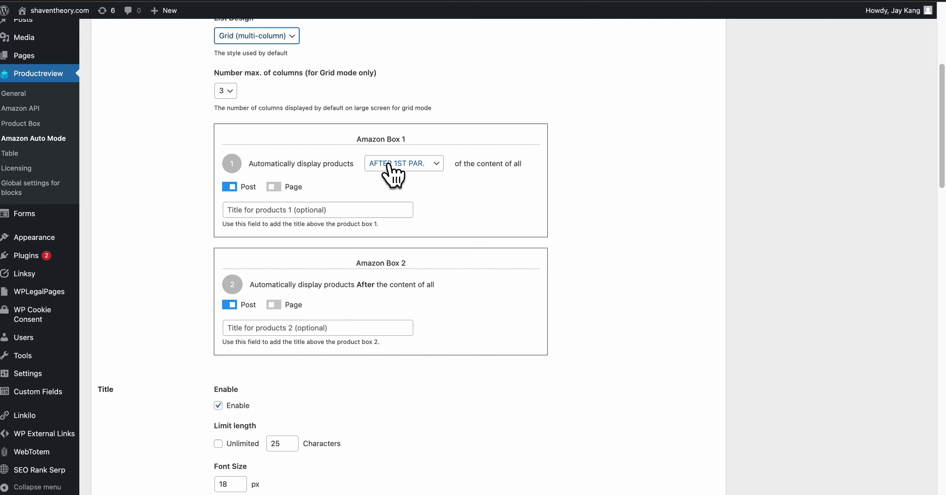
scroll(388, 171, "down", 6)
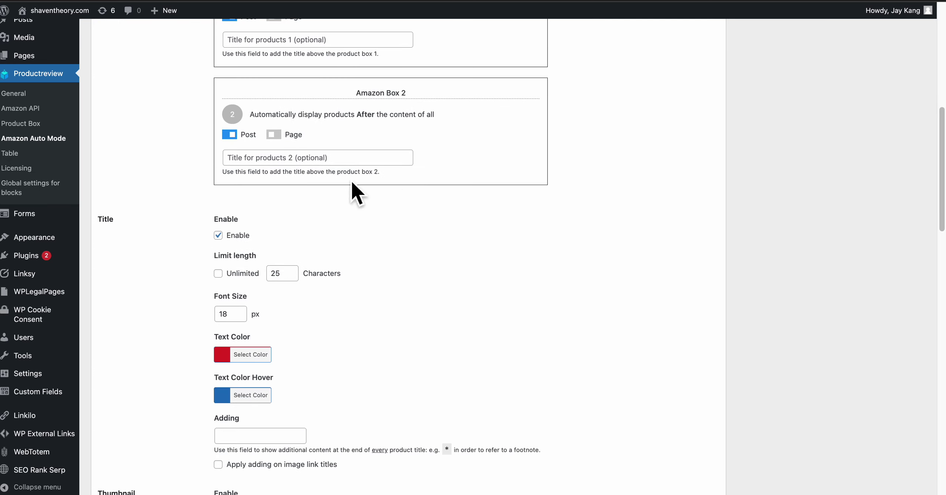
scroll(177, 229, "down", 18)
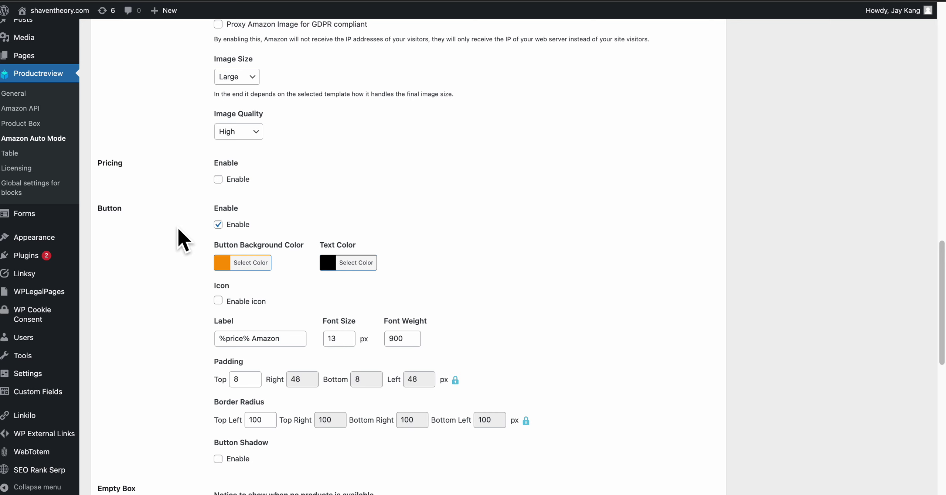
scroll(162, 211, "down", 2)
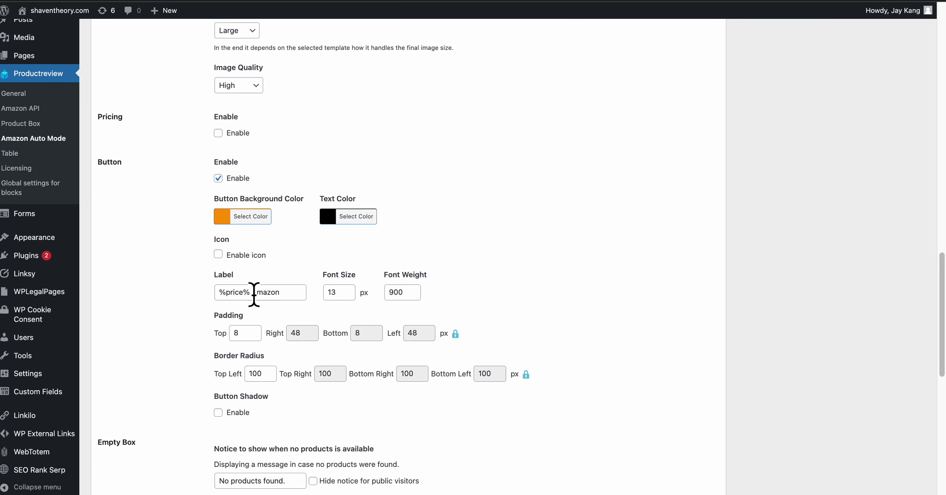
left_click_drag(253, 293, 210, 292)
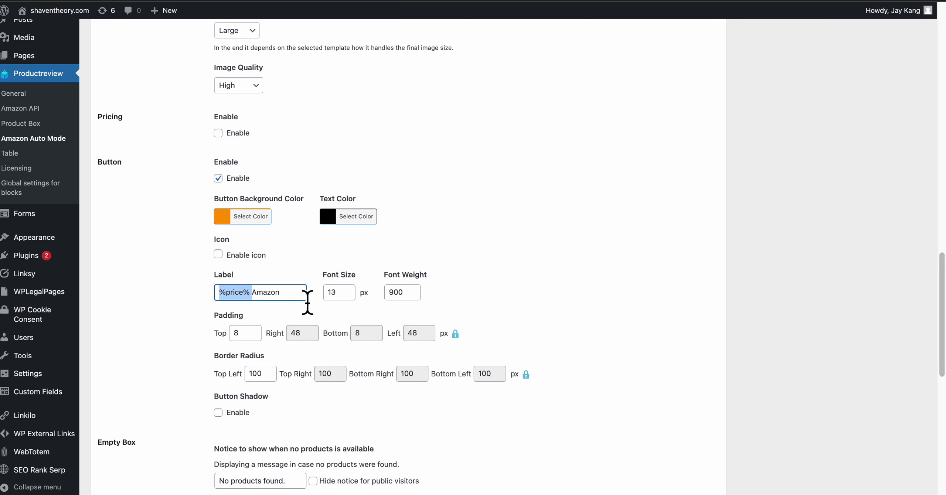
left_click(283, 294)
left_click_drag(296, 293, 234, 294)
left_click(153, 281)
Hide the no-products notice for public visitors and check the Macbook box preview.
scroll(153, 281, "down", 8)
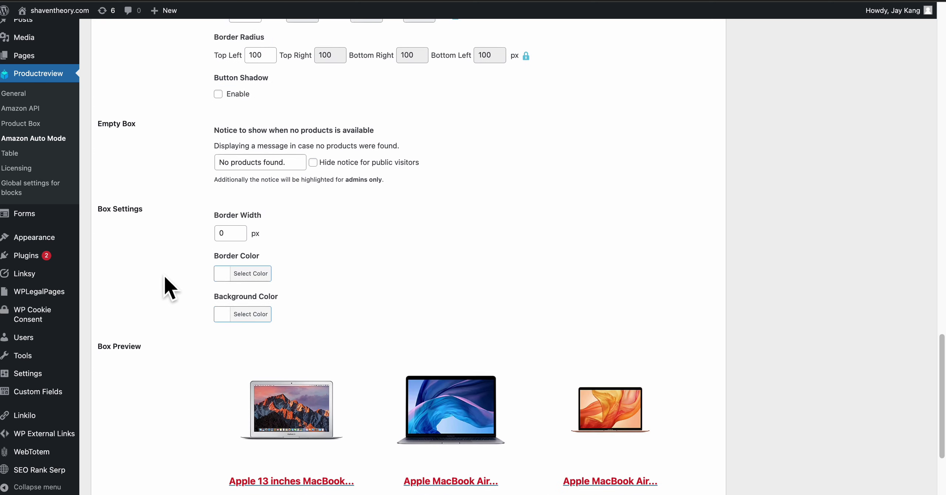
left_click(313, 154)
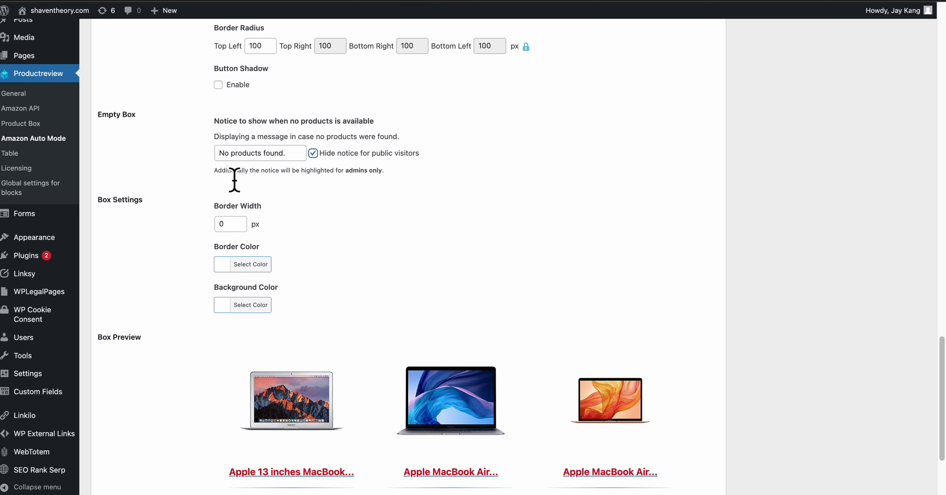
scroll(170, 177, "down", 2)
scroll(171, 180, "down", 1)
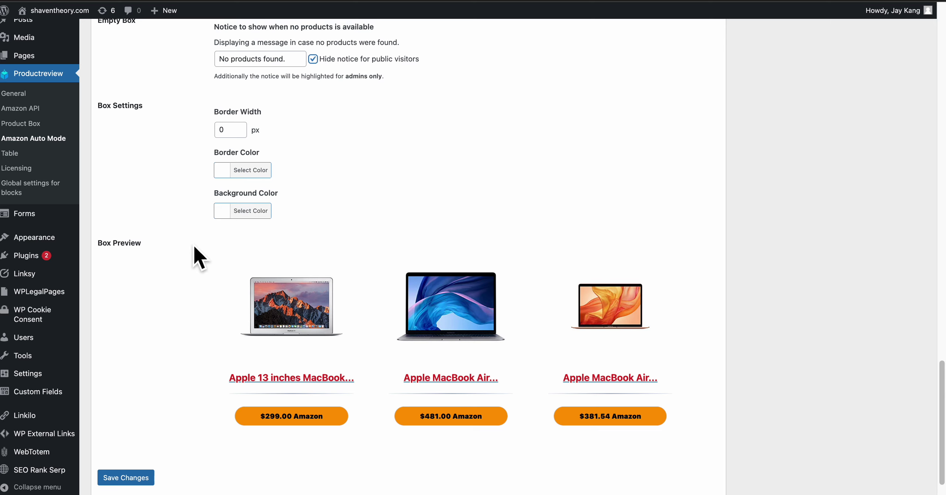
scroll(194, 247, "down", 1)
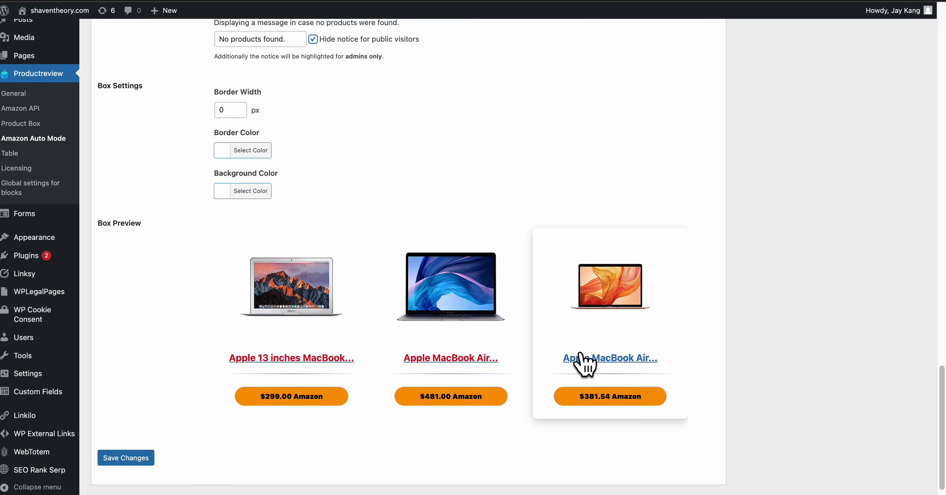
Recheck the Amazon Auto Mode settings from start to end and save the changes.
scroll(188, 346, "up", 15)
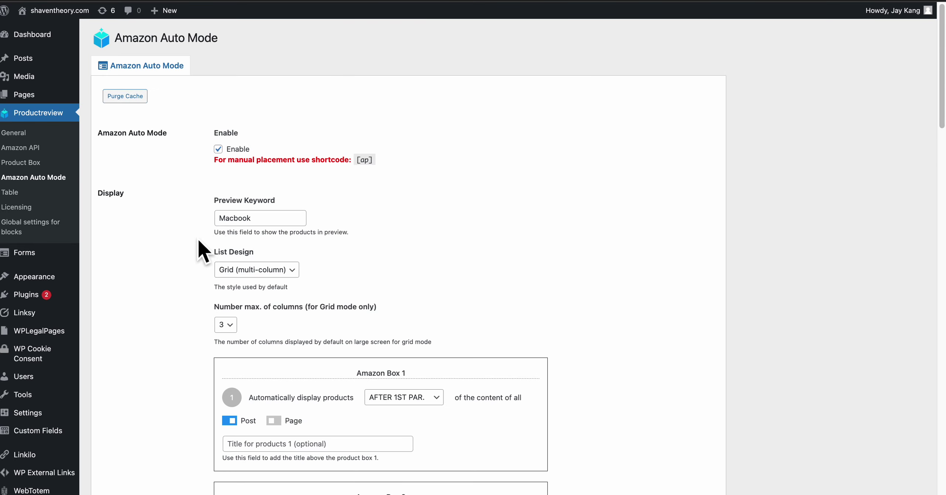
scroll(206, 232, "down", 20)
scroll(178, 285, "down", 10)
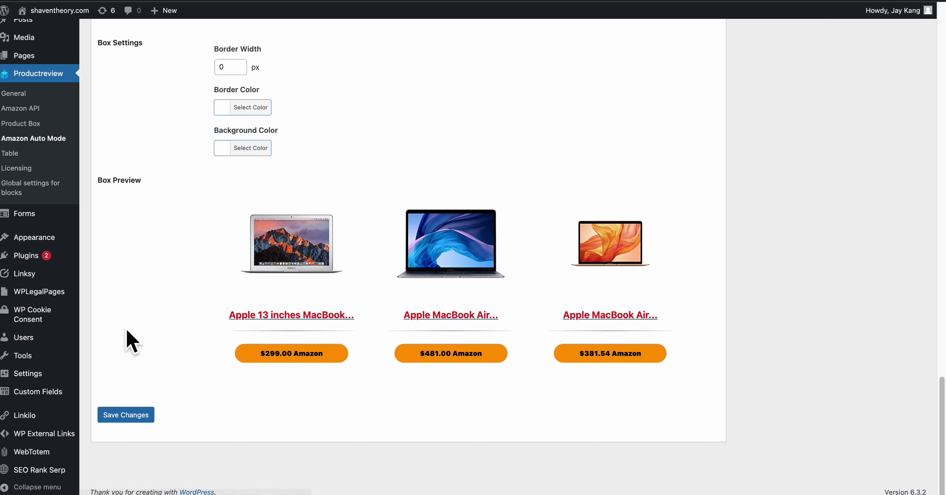
left_click(134, 414)
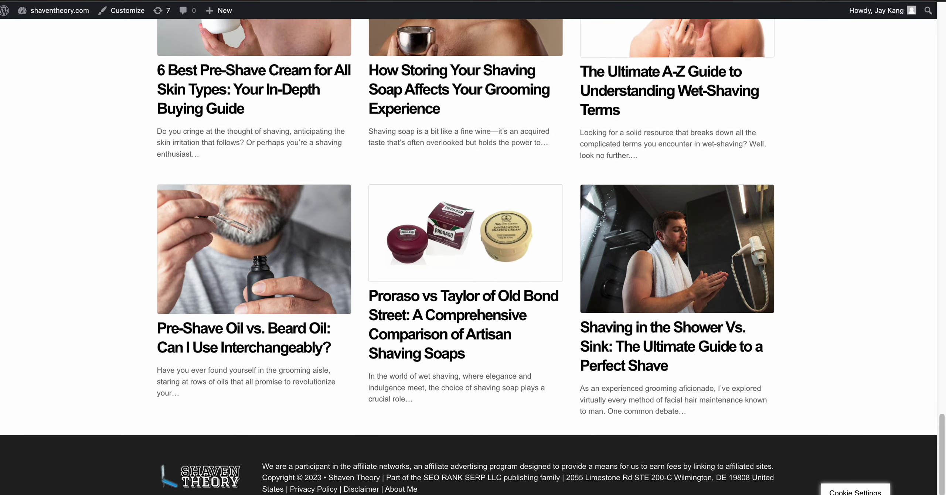
Open the post "How Storing Your Shaving Soap Affects Your Grooming Experience" and examine its automatically inserted product boxes.
left_click(496, 91)
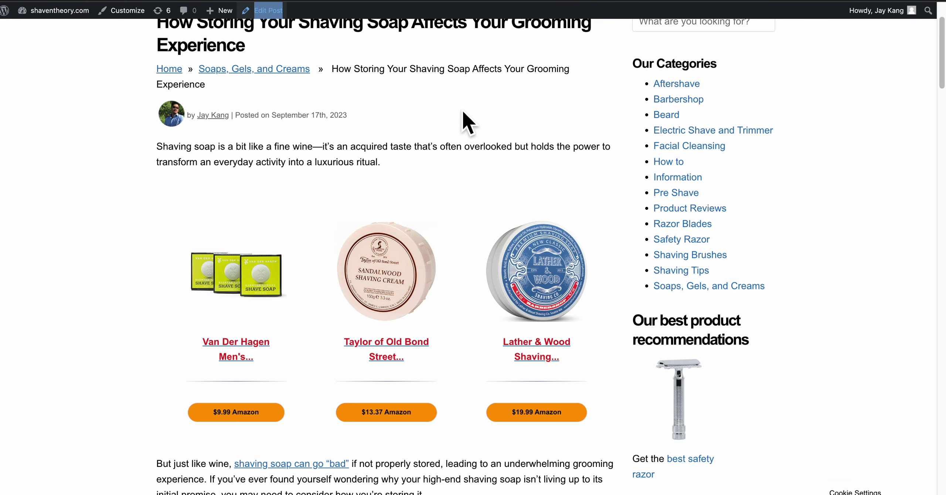
scroll(430, 120, "down", 5)
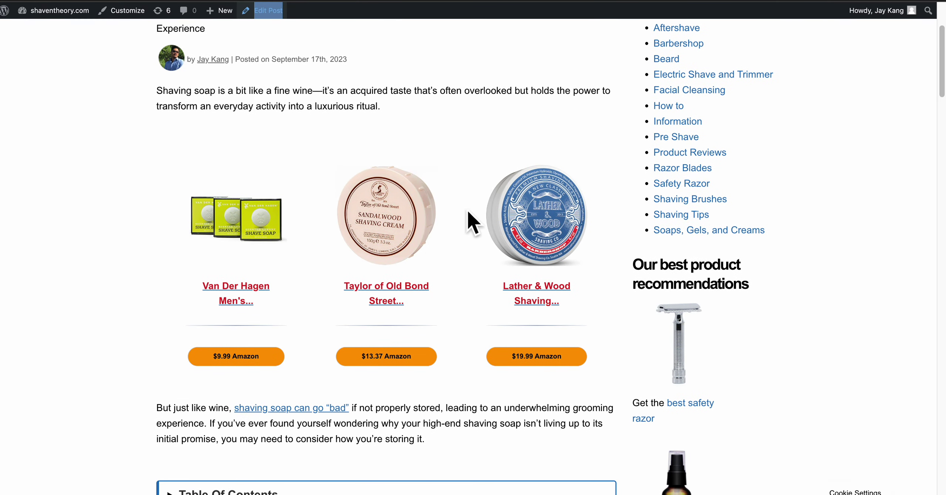
scroll(460, 317, "up", 2)
scroll(139, 261, "down", 15)
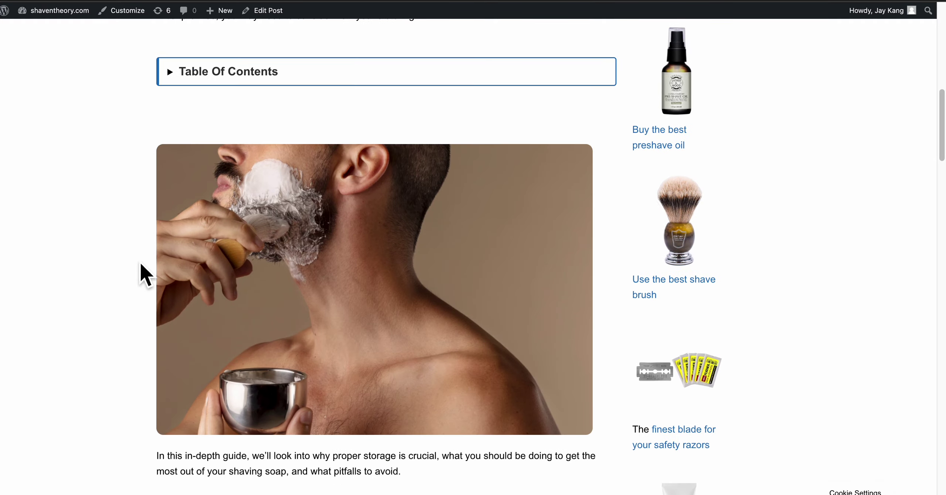
scroll(141, 263, "down", 20)
scroll(158, 259, "up", 5)
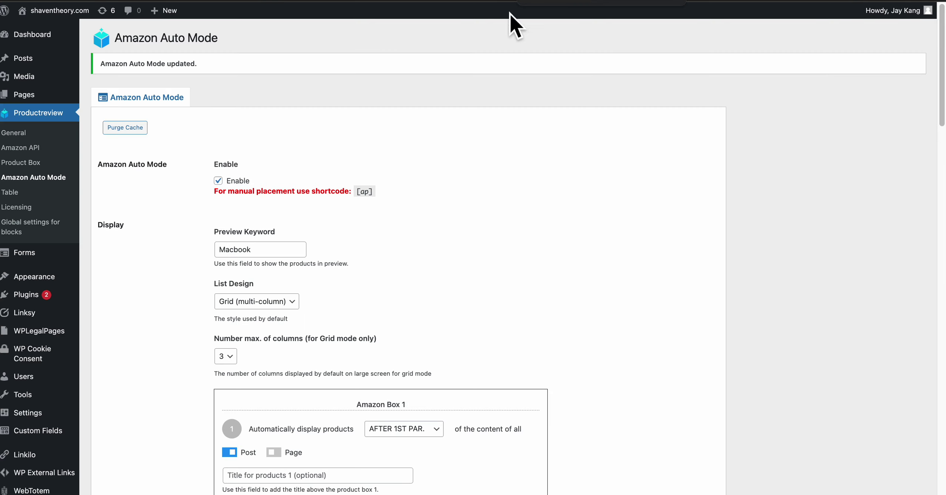
Open the automatic placement choices for Amazon Box 1 in the Amazon Auto Mode settings.
scroll(510, 92, "down", 8)
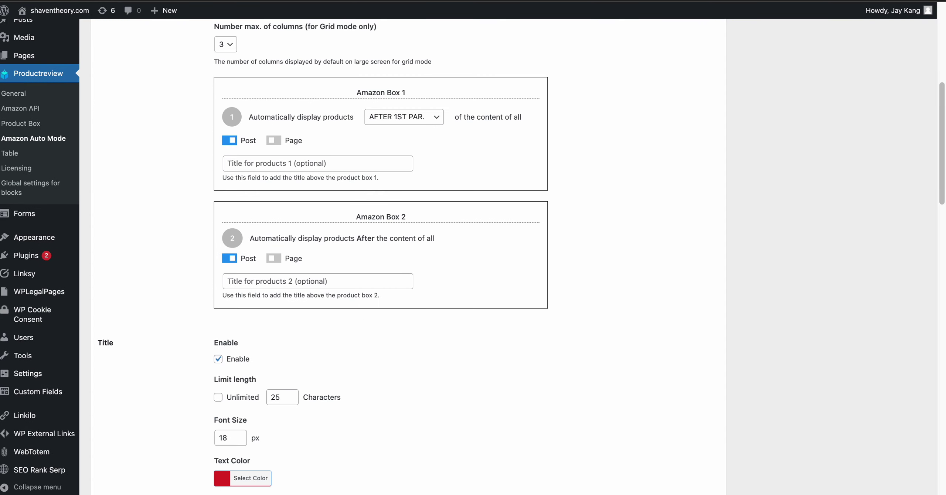
left_click(435, 118)
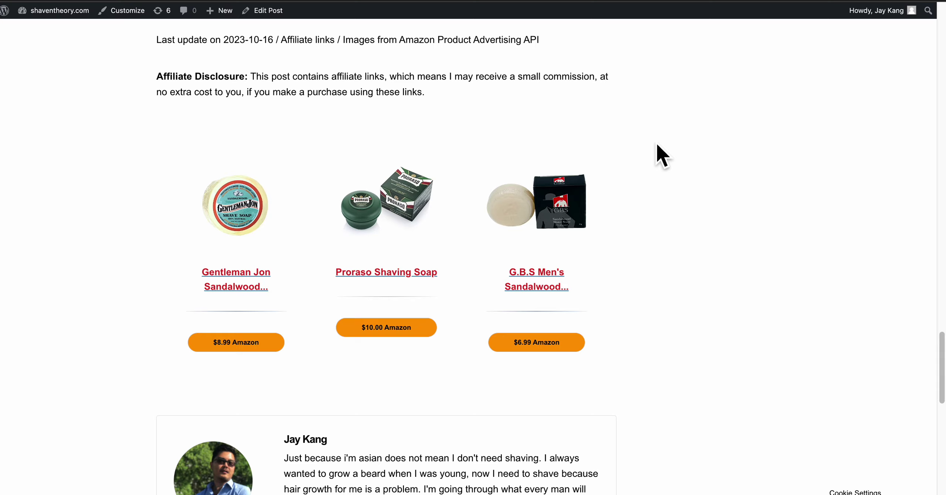
Open the related post "Proraso vs Taylor of Old Bond Street" and examine its automatically inserted product boxes.
scroll(655, 144, "up", 20)
scroll(655, 146, "down", 20)
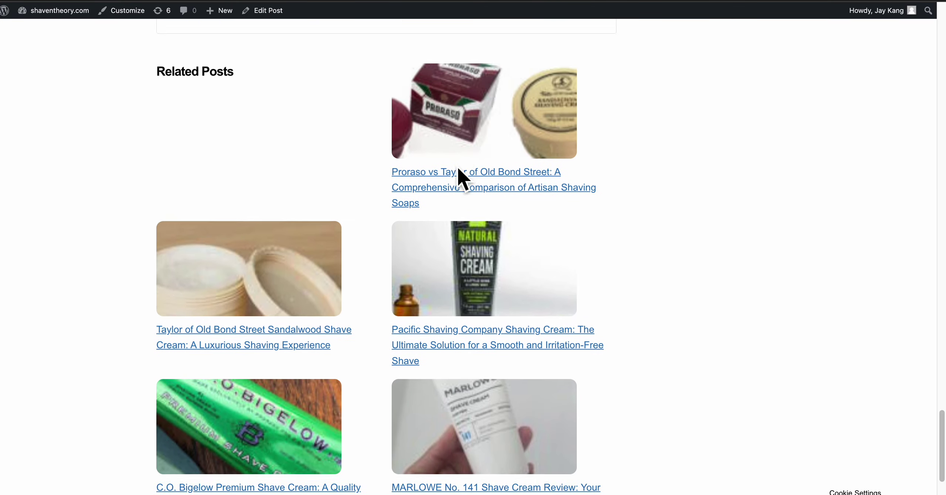
scroll(457, 166, "up", 1)
left_click(483, 187)
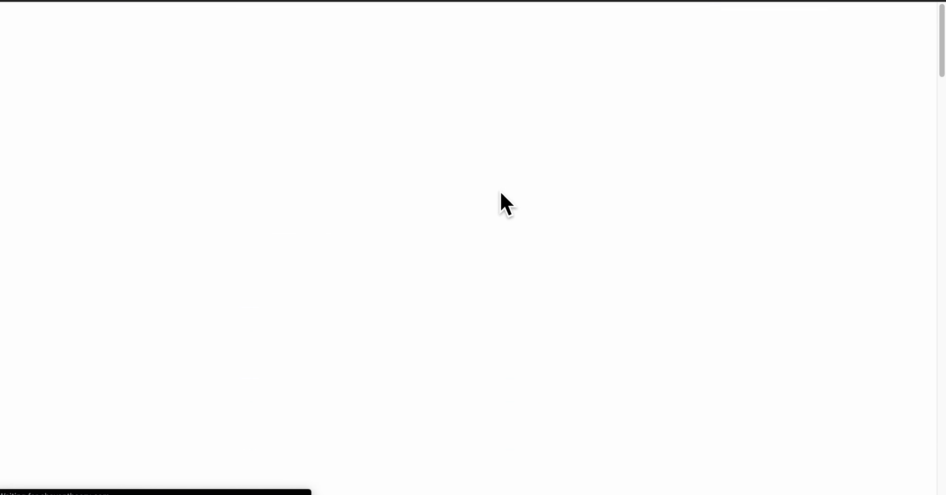
scroll(462, 207, "down", 2)
scroll(460, 209, "down", 2)
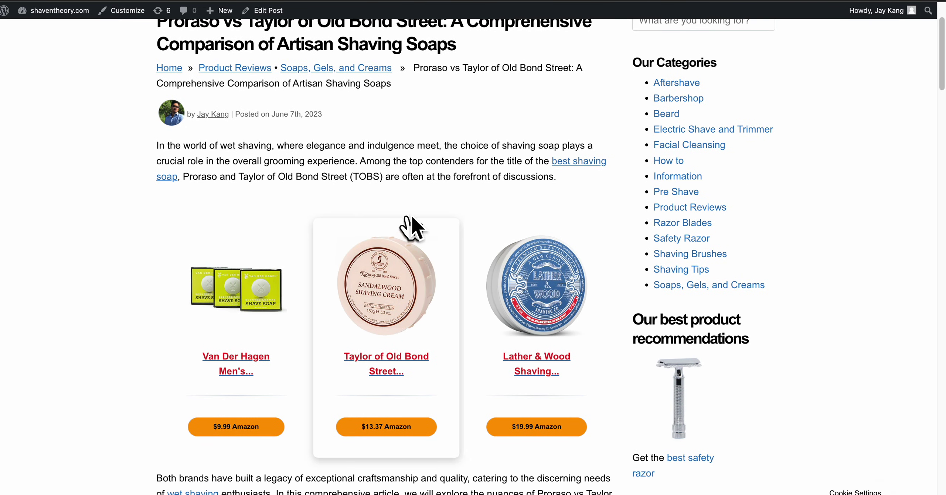
scroll(447, 197, "down", 3)
Check the Amazon Auto Keyword setting below the content of the shaving soap storage post in its editor.
scroll(444, 196, "down", 12)
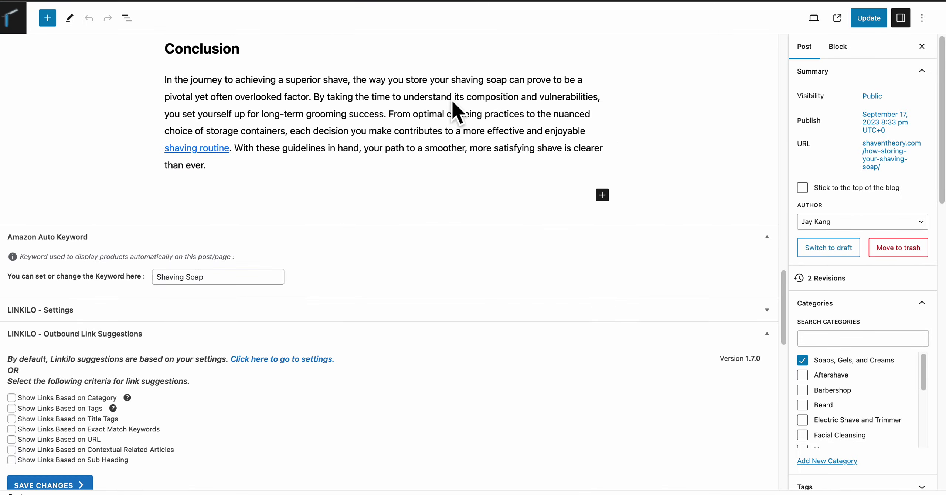
left_click_drag(75, 286, 203, 289)
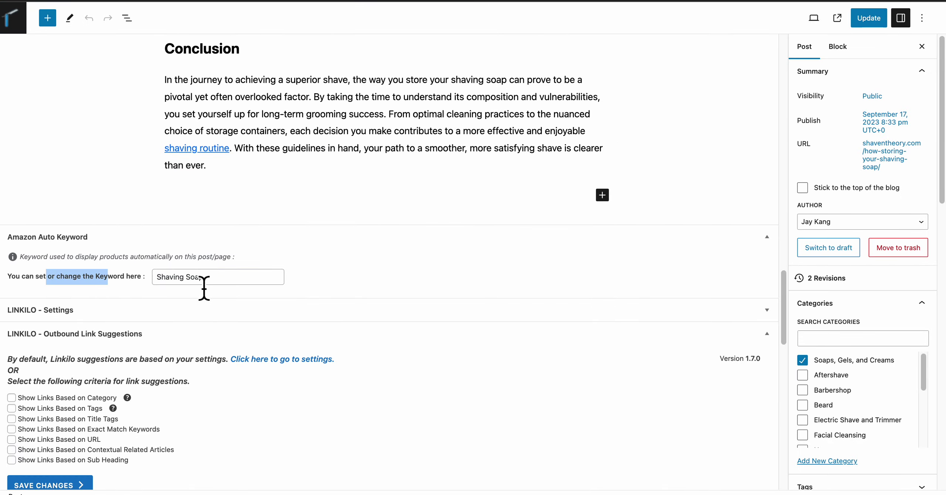
left_click(218, 288)
scroll(217, 287, "up", 20)
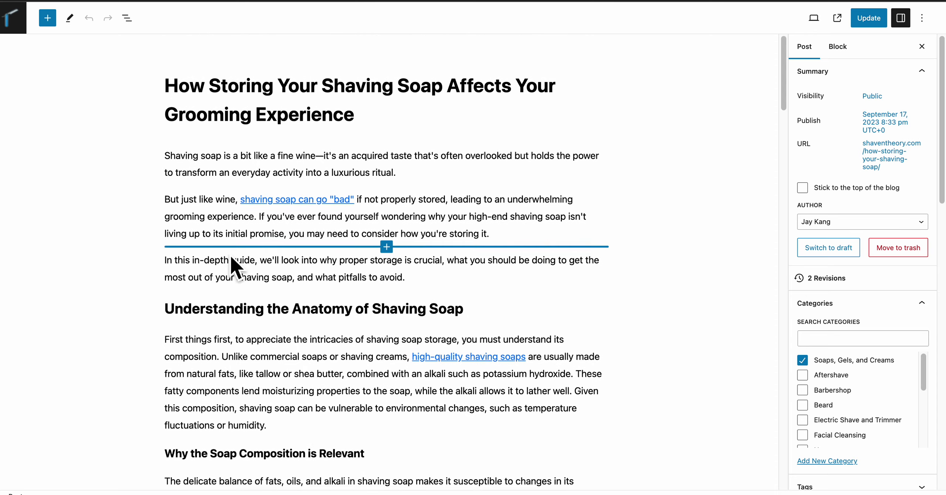
scroll(235, 252, "down", 5)
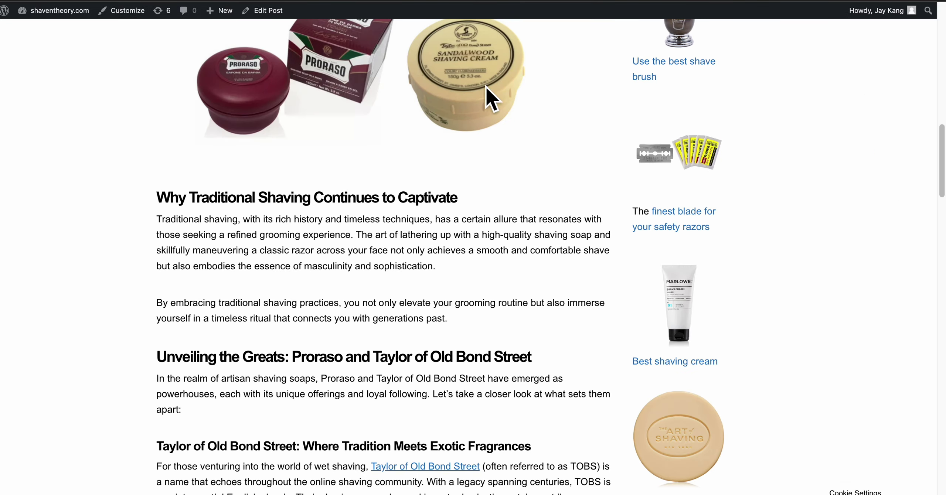
Return to the published "Proraso vs Taylor of Old Bond Street" post and open it for editing.
scroll(483, 154, "up", 15)
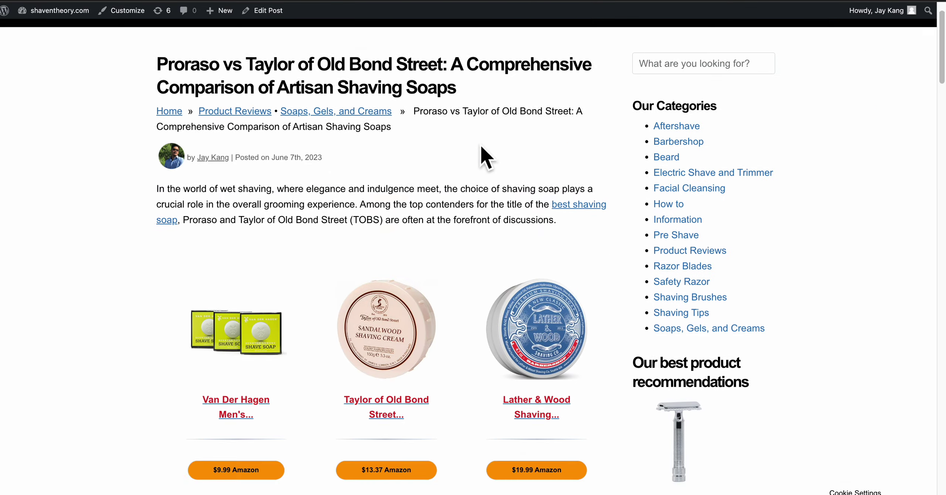
scroll(481, 152, "down", 10)
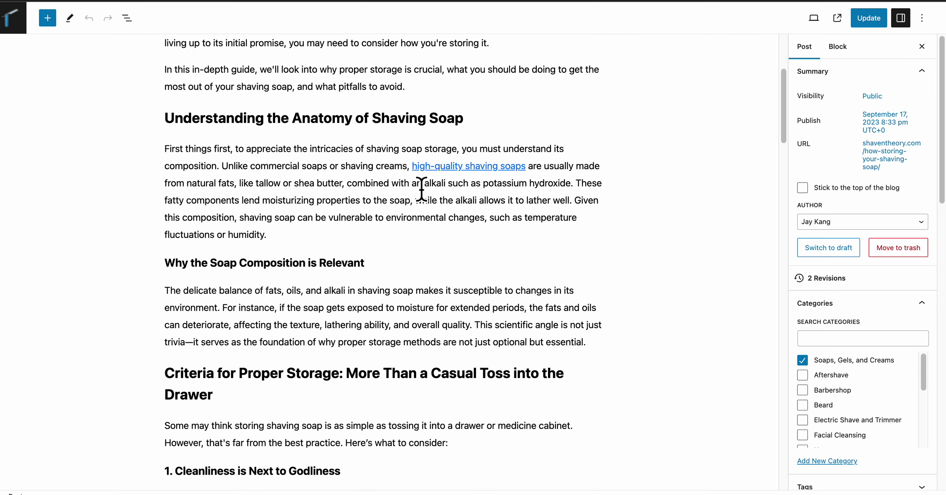
scroll(422, 188, "up", 1)
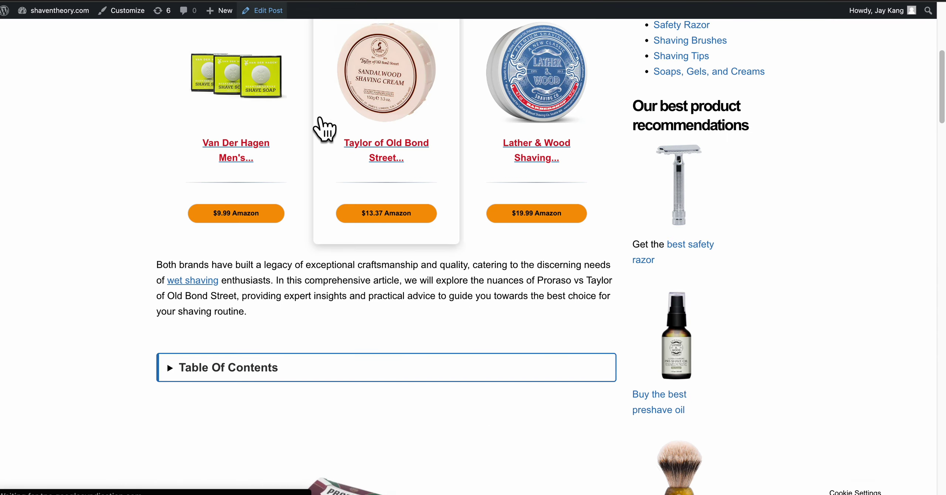
scroll(317, 127, "up", 8)
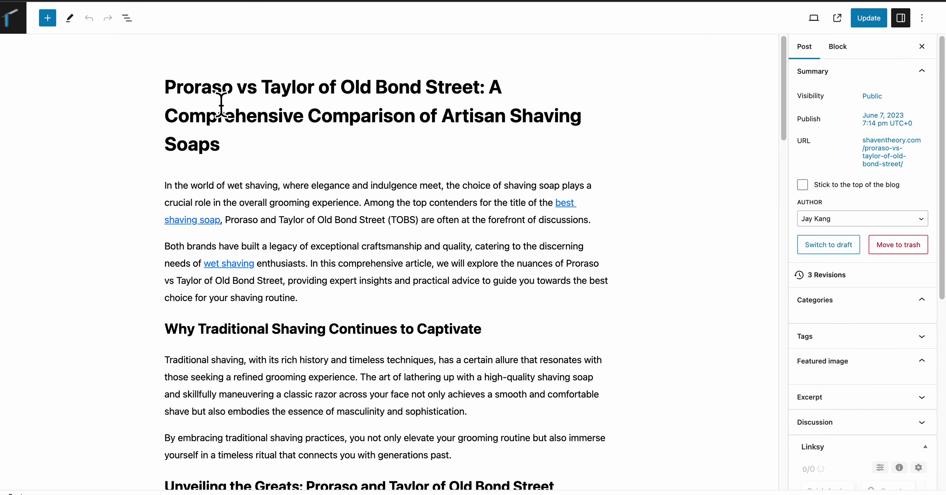
Copy "Proraso" from the post title, set it as the post's Amazon Auto Keyword and update the post.
double_click(214, 103)
key("ctrl+c")
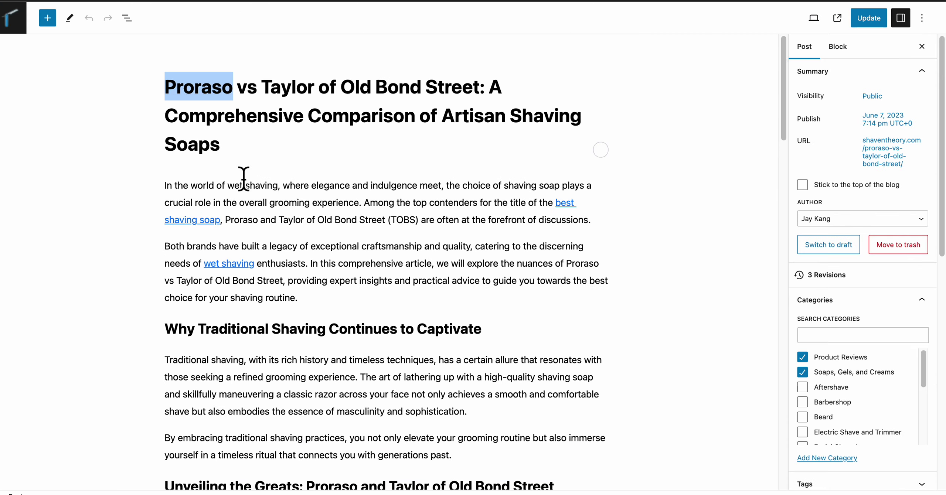
scroll(246, 178, "down", 20)
scroll(253, 174, "up", 10)
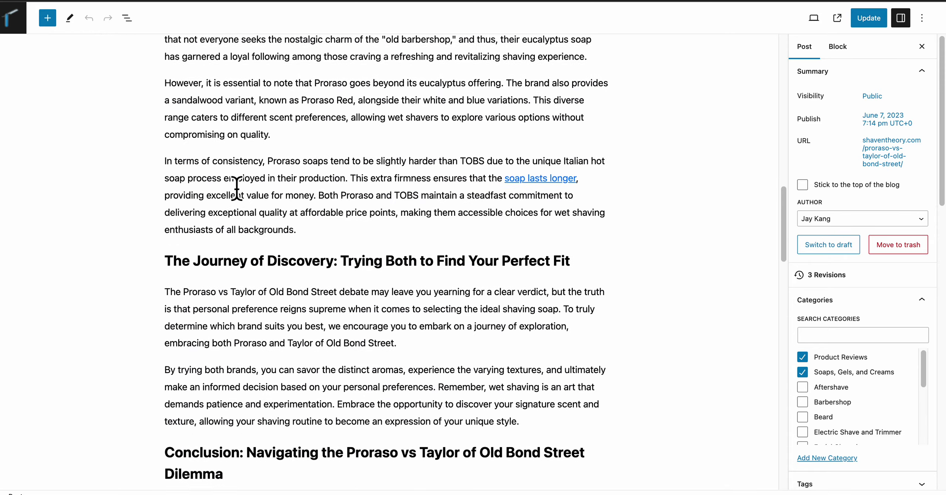
scroll(248, 162, "down", 7)
left_click(242, 148)
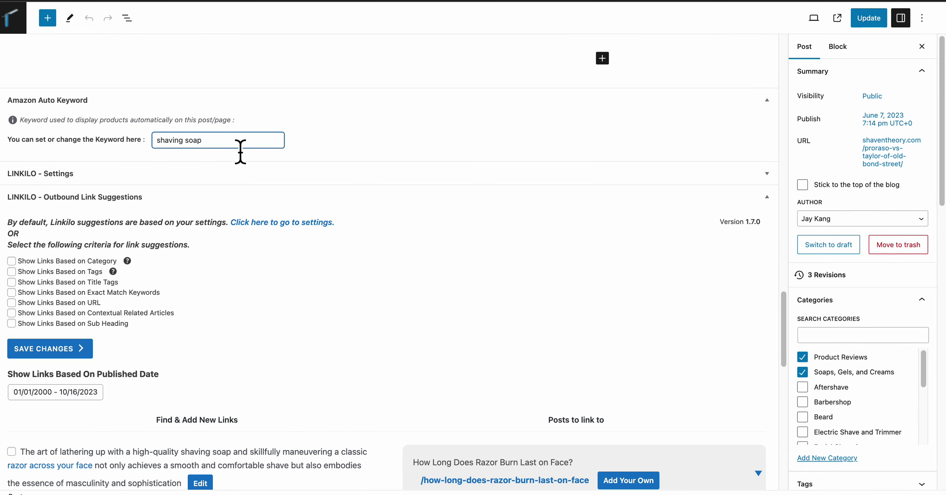
key("ctrl+a")
key("ctrl+v")
scroll(409, 189, "up", 5)
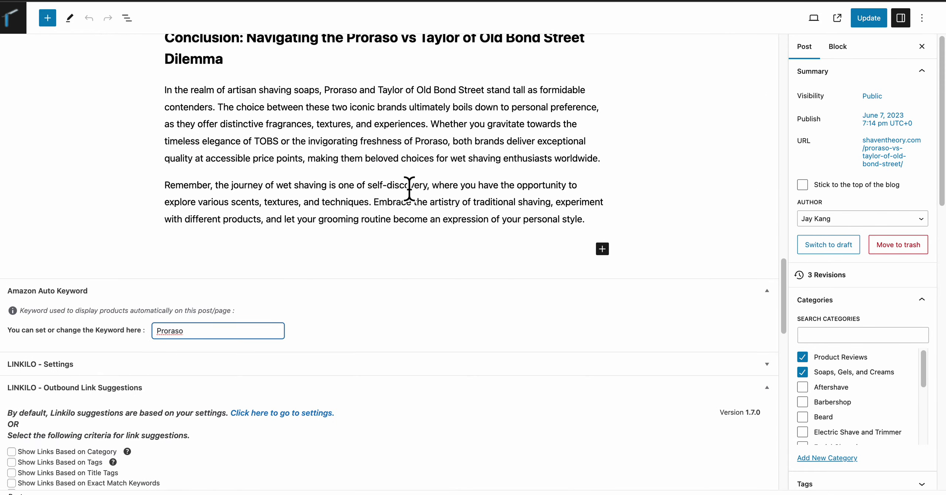
left_click(869, 18)
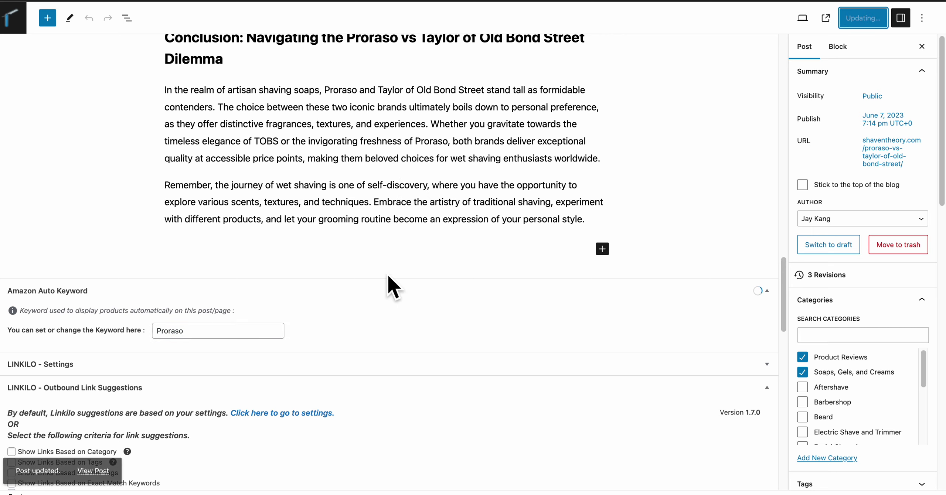
Extend the Amazon Auto Keyword to "Proraso shaving soap", update the post and open its published page.
left_click(232, 335)
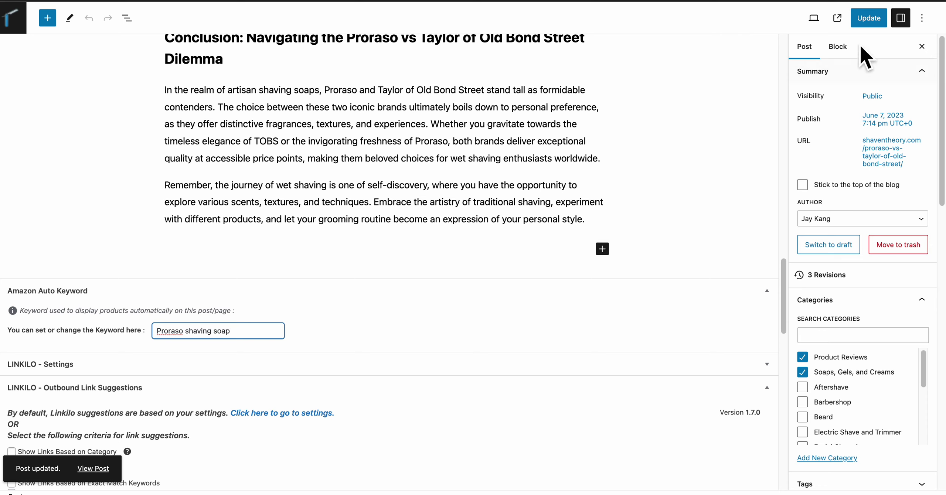
left_click(868, 17)
mouse_move(448, 177)
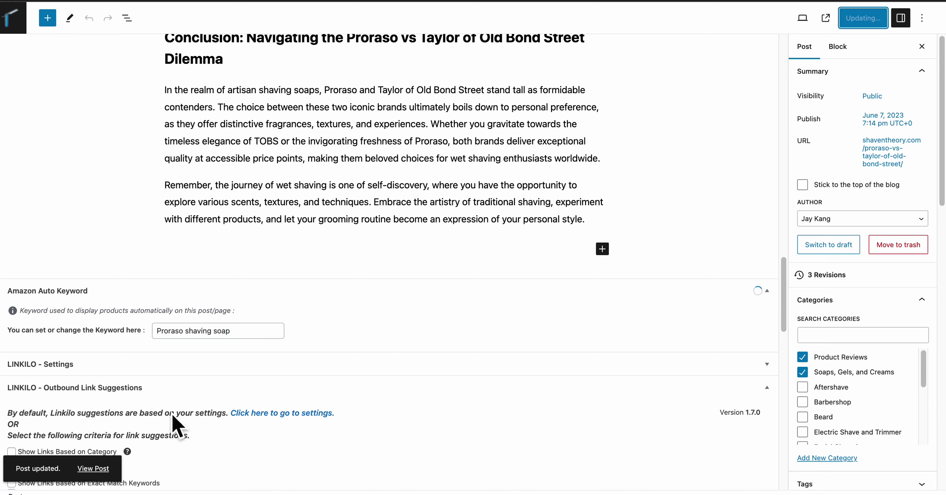
left_click(96, 468)
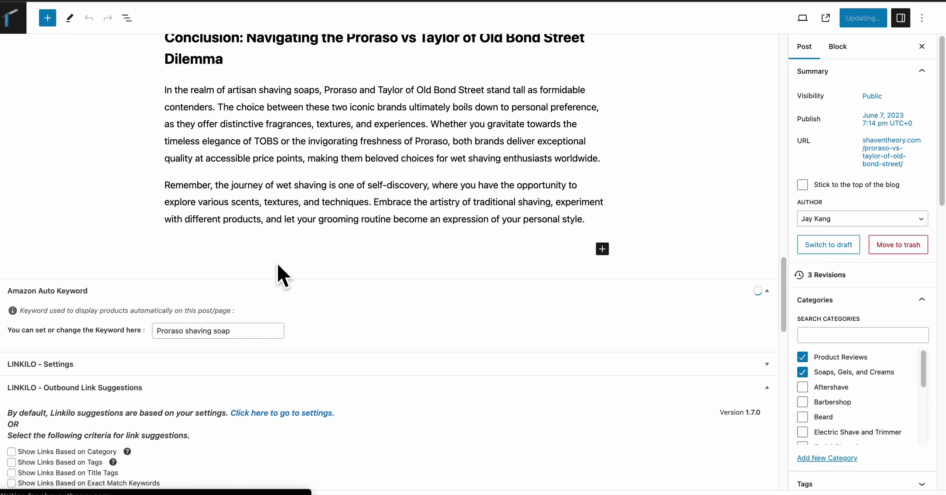